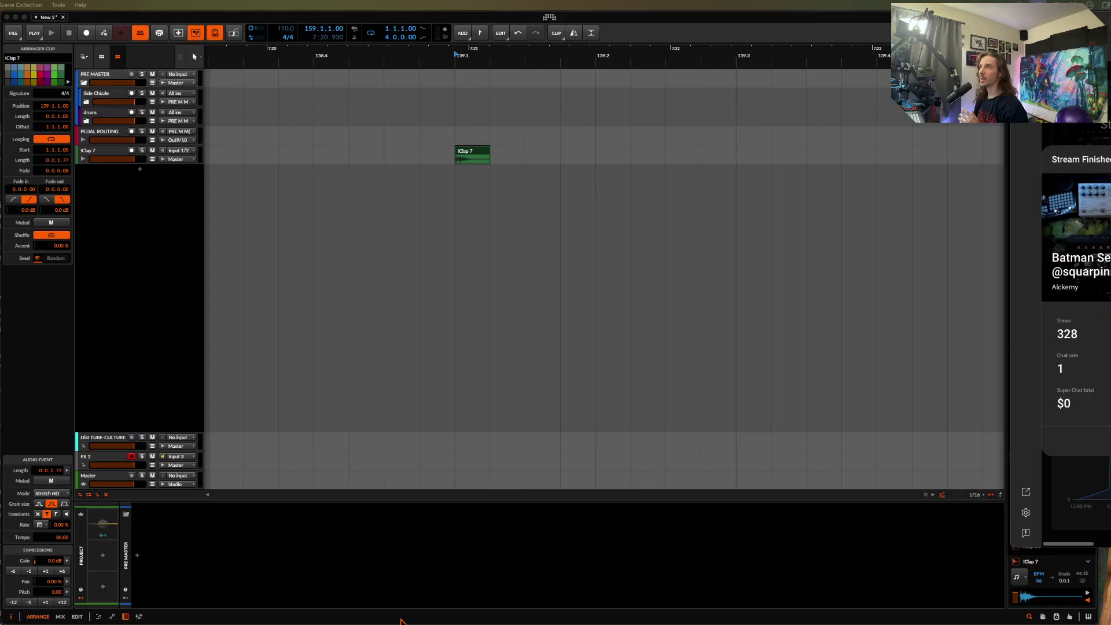
Make the arranger grid much finer, a fixed 1/2048 resolution
click(472, 157)
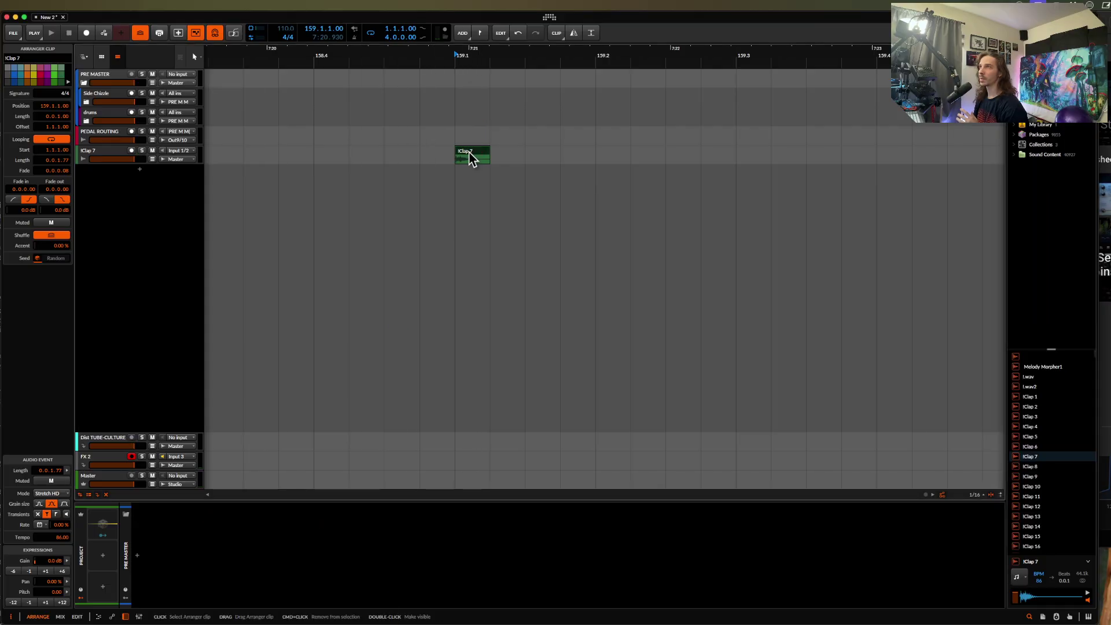
scroll(468, 156, up, 5)
scroll(448, 161, down, 3)
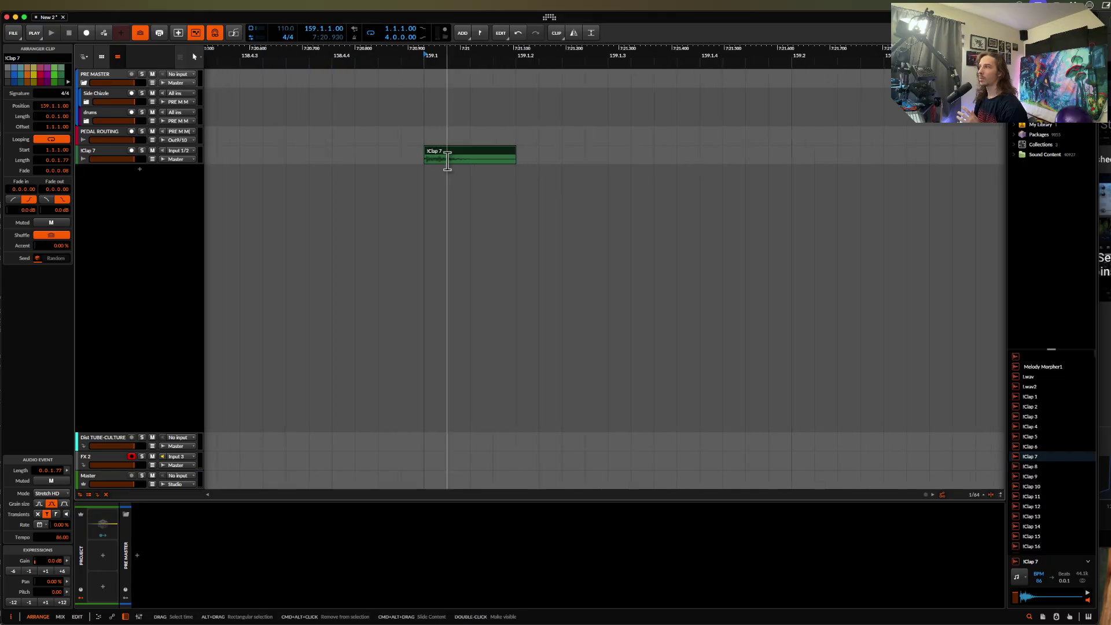
click(978, 494)
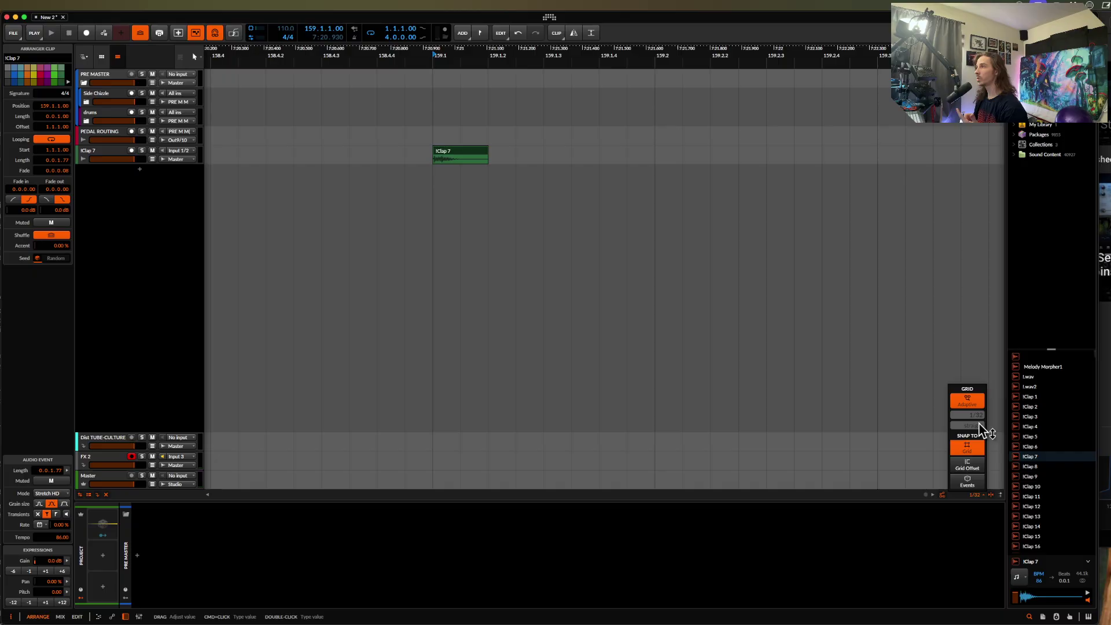
drag(978, 416, 978, 412)
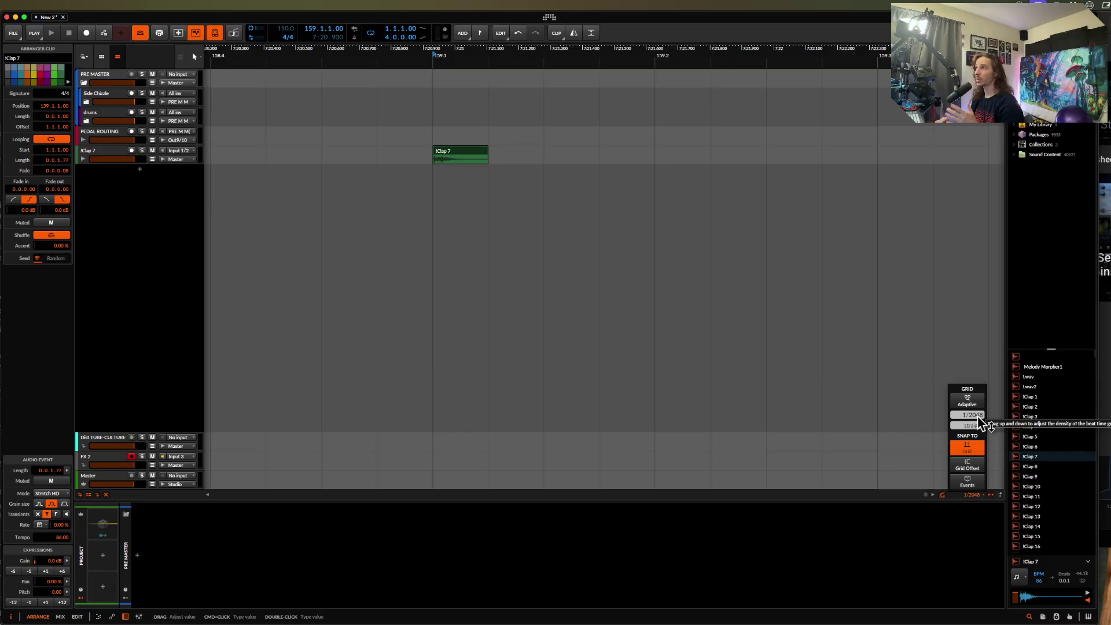
click(799, 334)
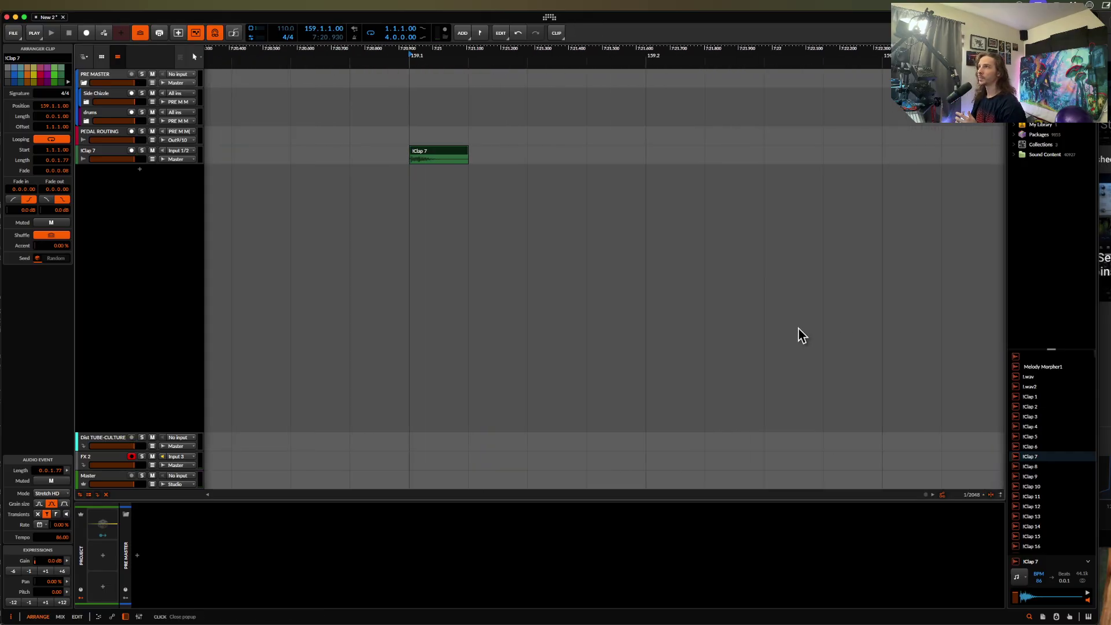
Try shifting the iClap 7 clip, then switch the grid back to Adaptive at 1/256
scroll(486, 225, up, 8)
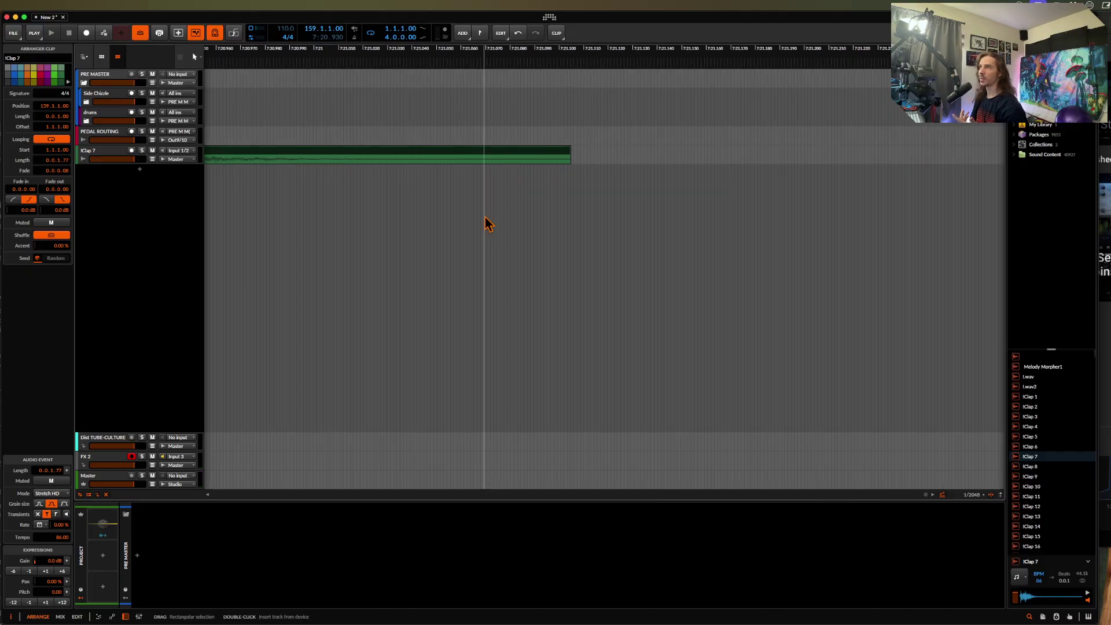
scroll(486, 224, down, 4)
scroll(419, 206, up, 6)
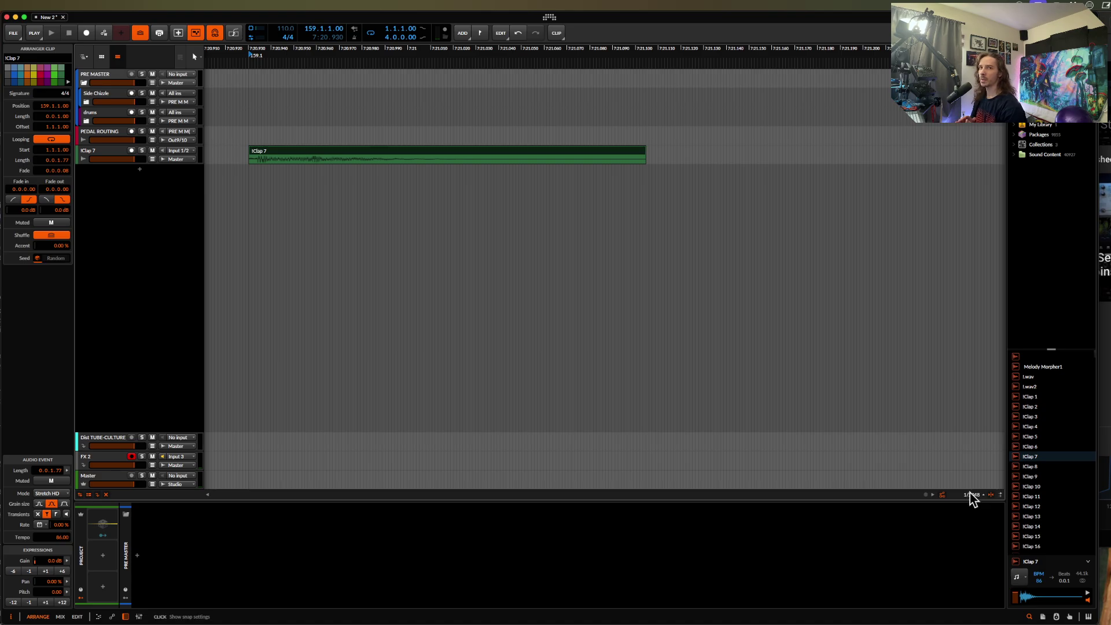
click(276, 157)
mouse_move(276, 158)
mouse_down()
mouse_move(306, 157)
mouse_move(263, 159)
mouse_up()
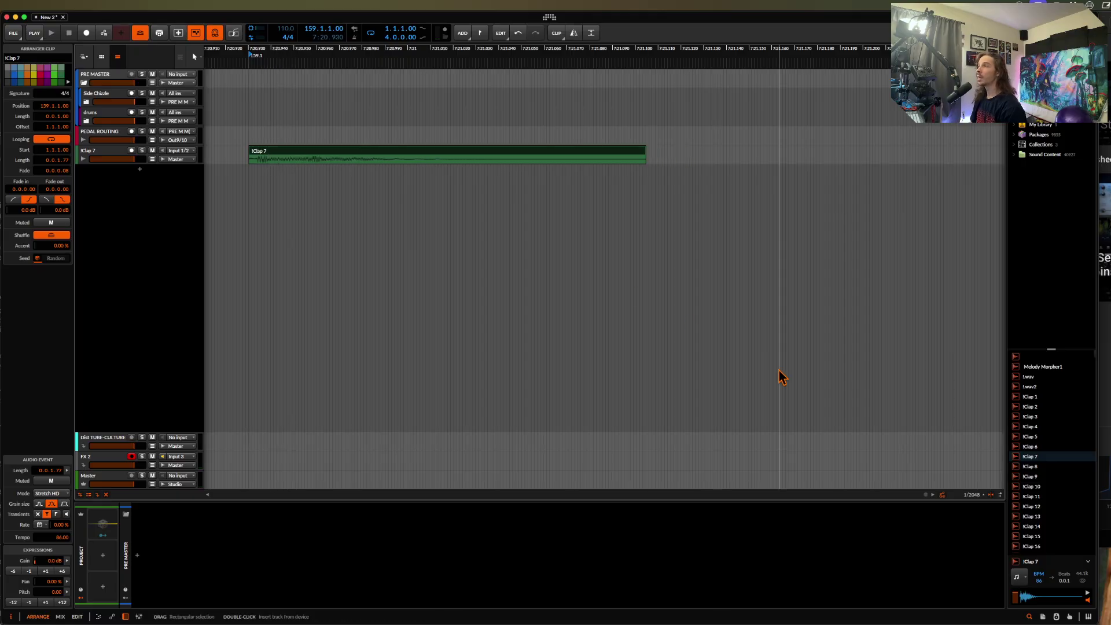
click(972, 495)
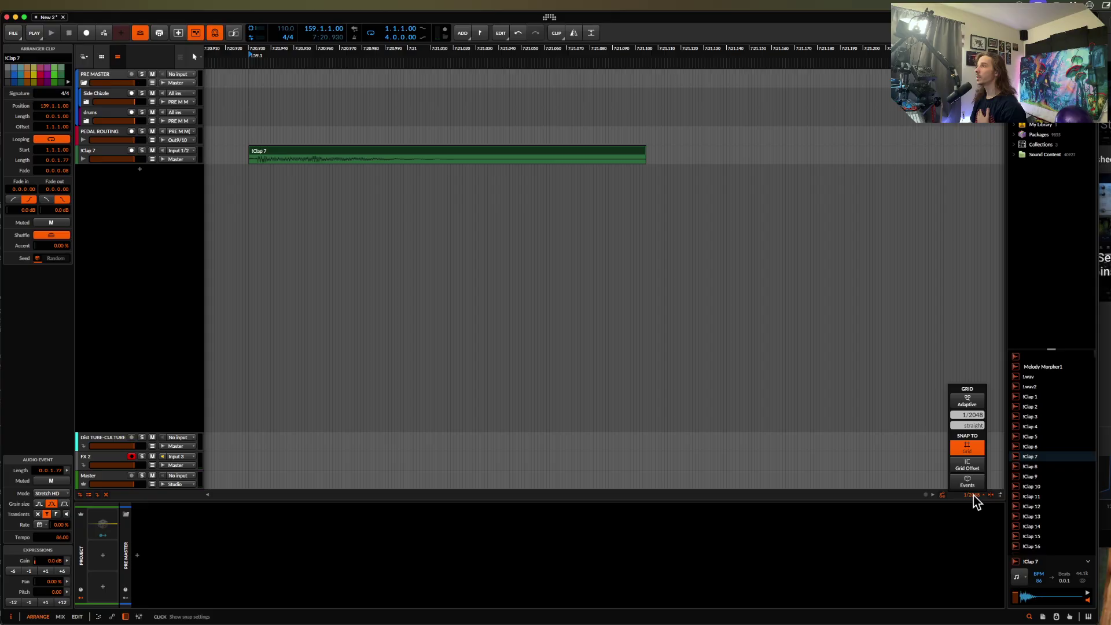
click(970, 399)
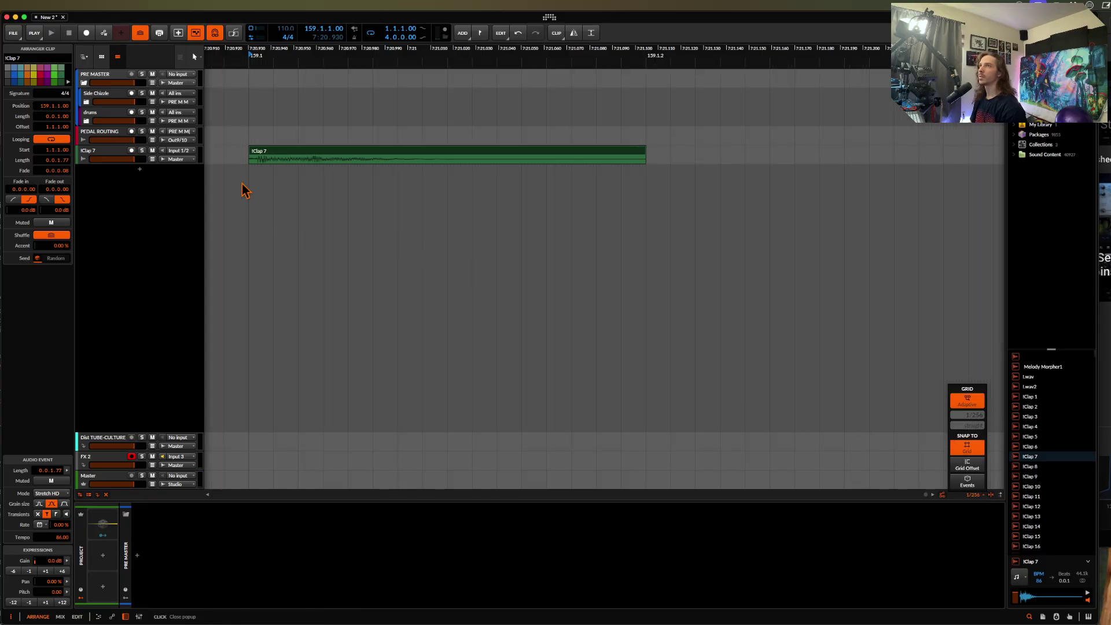
Test duplicating the iClap 7 clip along the track, leaving it at its start
mouse_move(288, 159)
mouse_down()
mouse_move(347, 158)
mouse_move(283, 156)
mouse_up()
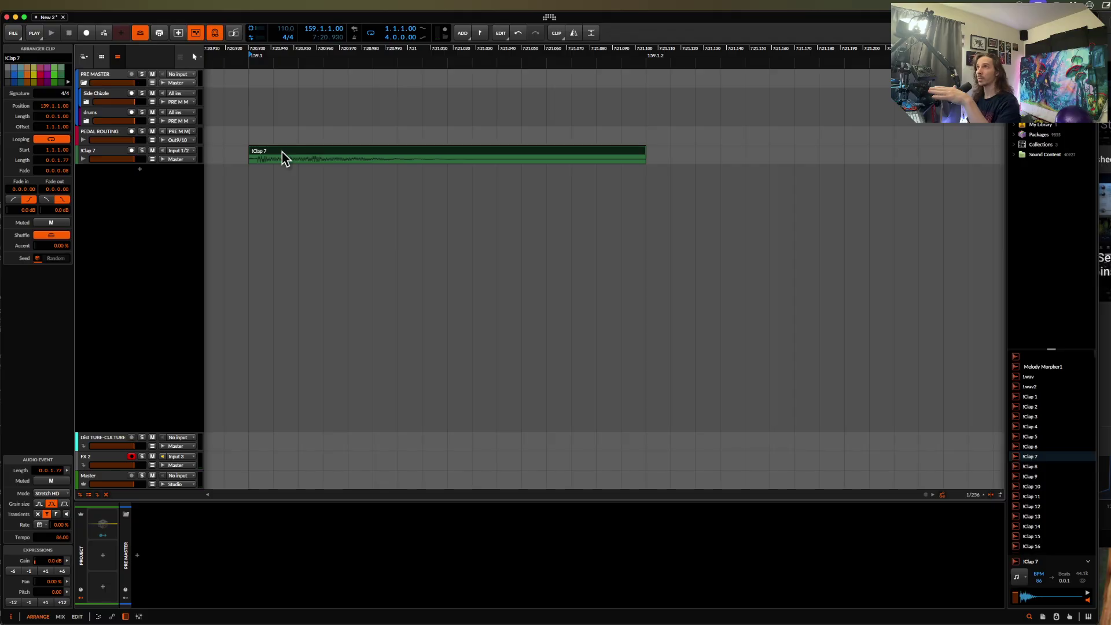
scroll(283, 152, up, 4)
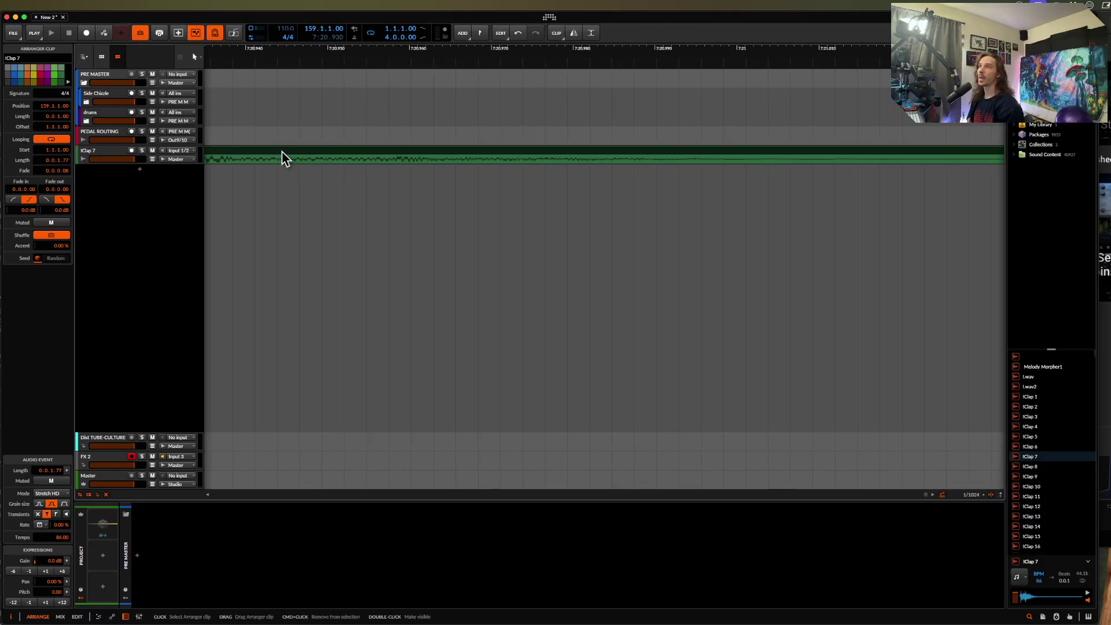
scroll(282, 151, left, 2)
scroll(451, 169, left, 2)
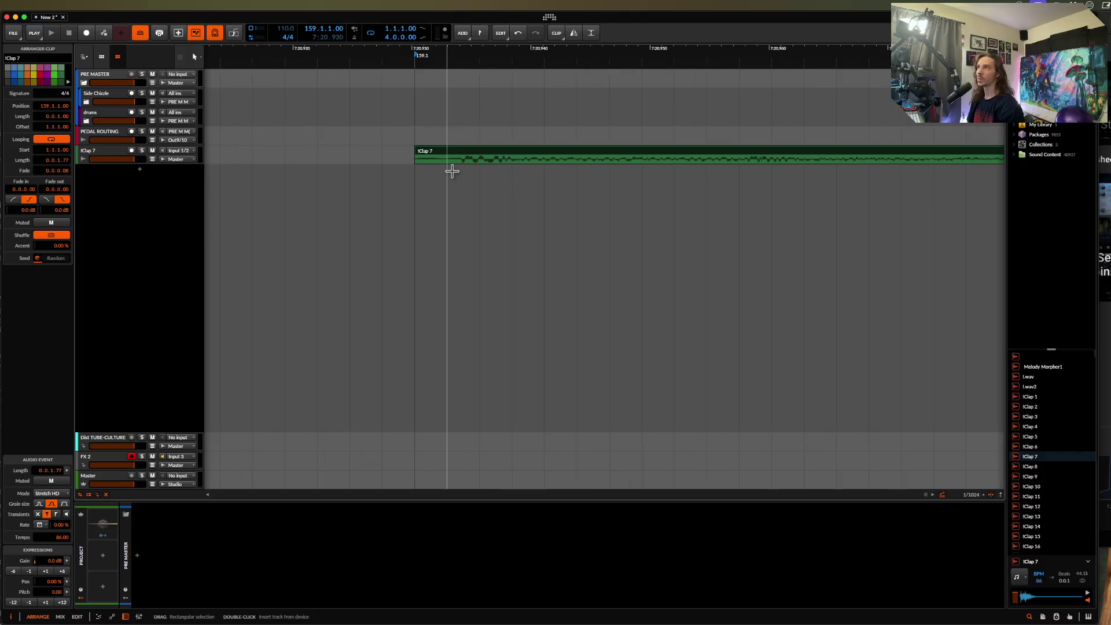
scroll(452, 170, down, 1)
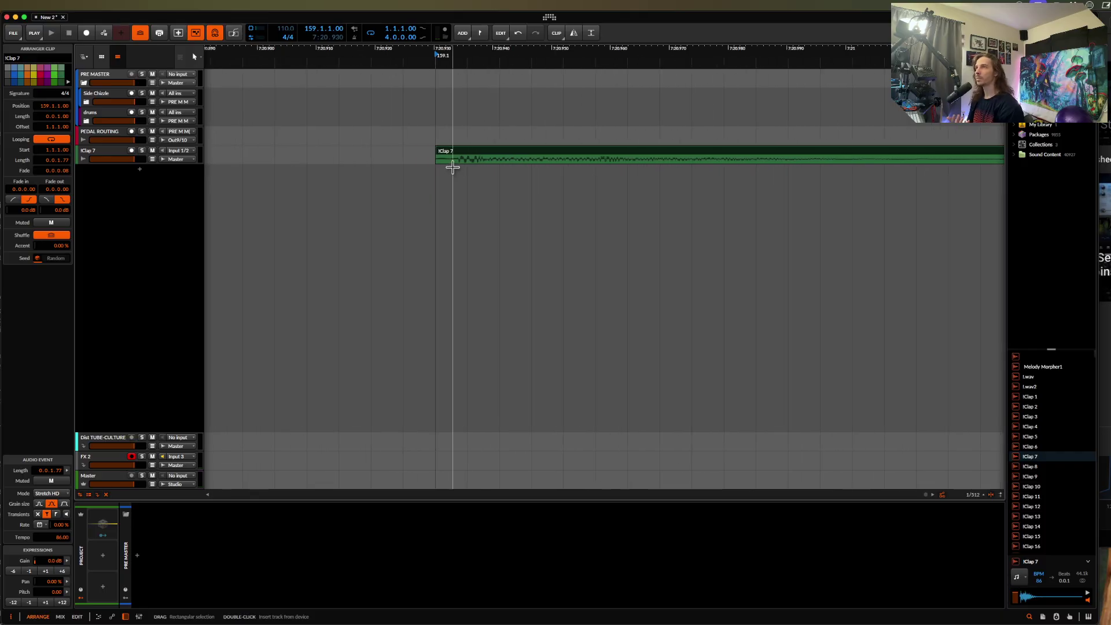
mouse_move(471, 161)
mouse_down()
mouse_move(409, 152)
mouse_move(392, 156)
mouse_move(473, 152)
mouse_move(389, 166)
mouse_move(472, 162)
mouse_up()
Mark the range 159.1.1.12 to 159.1.1.25 inside the iClap 7 clip
scroll(472, 162, down, 1)
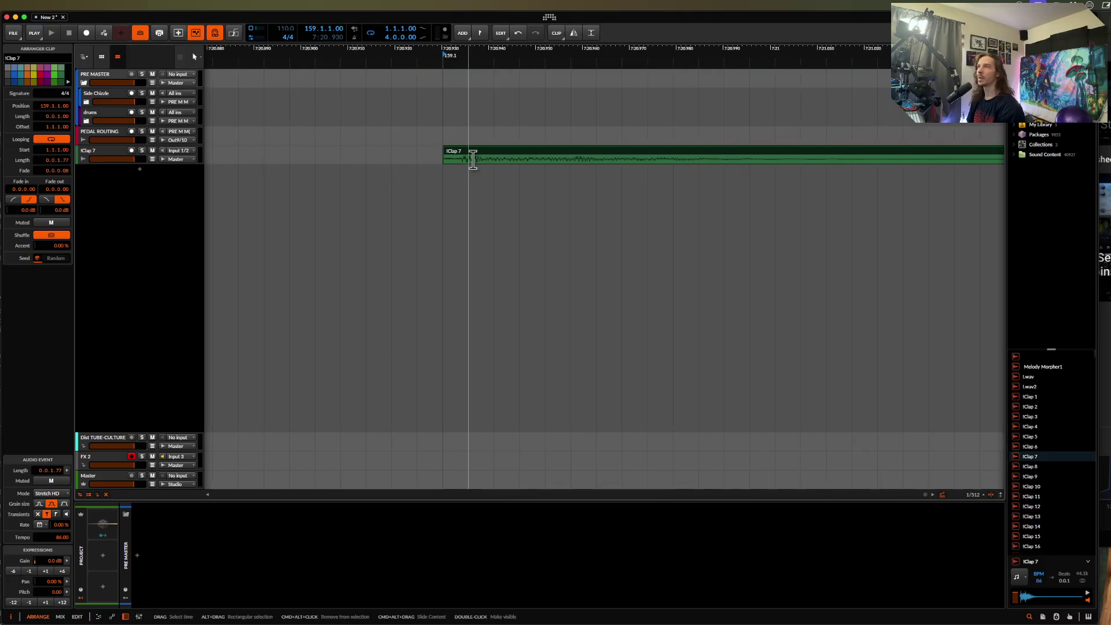
scroll(473, 160, down, 3)
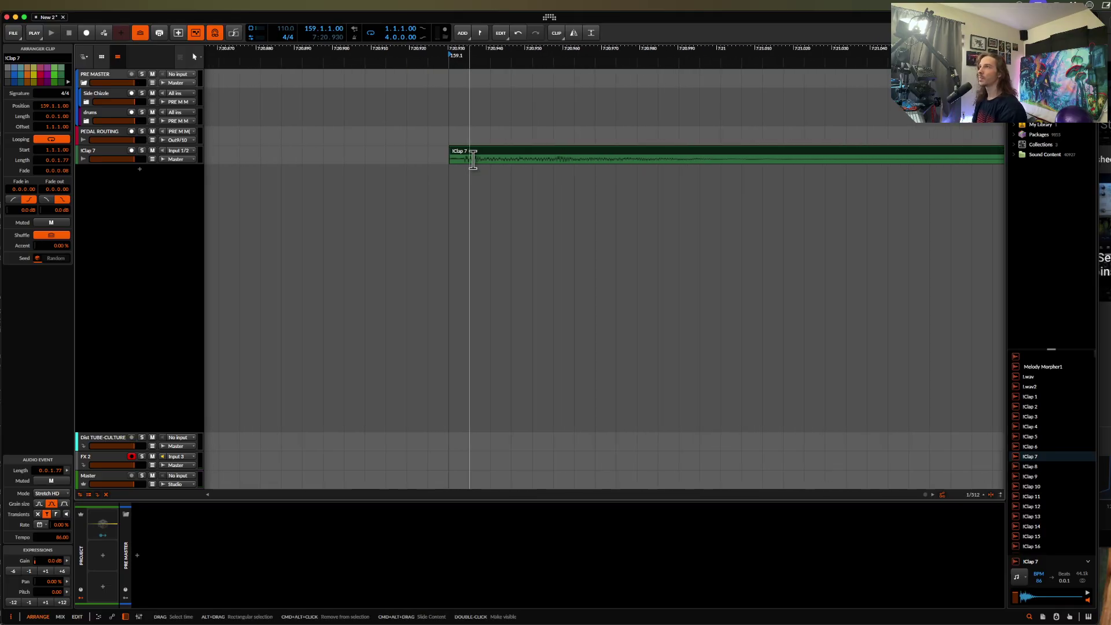
drag(496, 159, 527, 160)
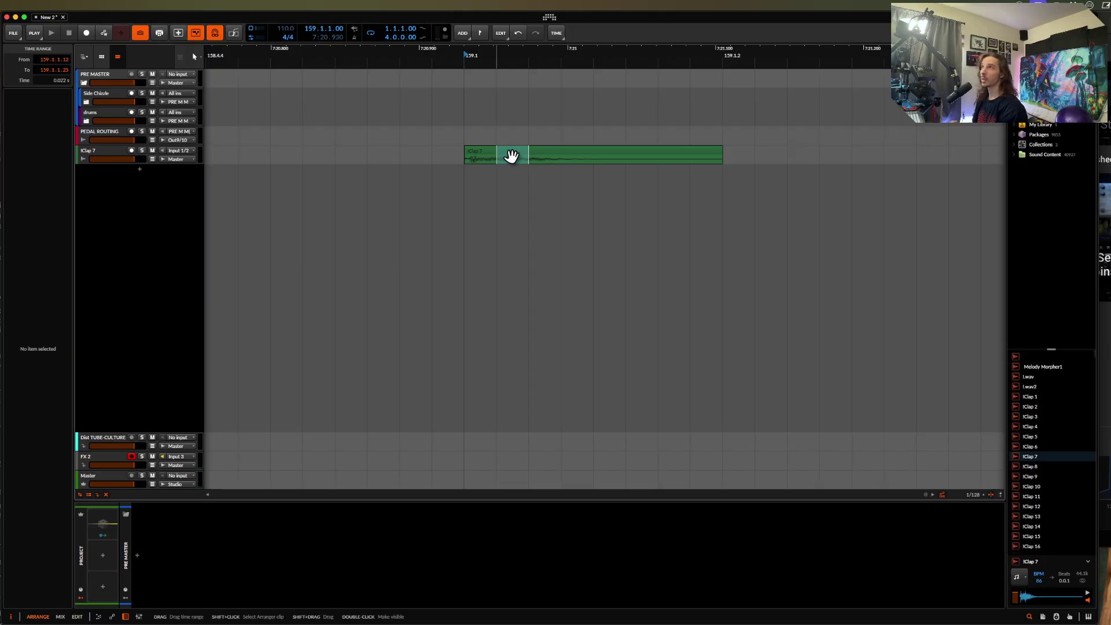
Undo the earlier copy and Alt-drag a clip slice left to 158.4.4.37–158.4.4.62
drag(512, 156, 354, 158)
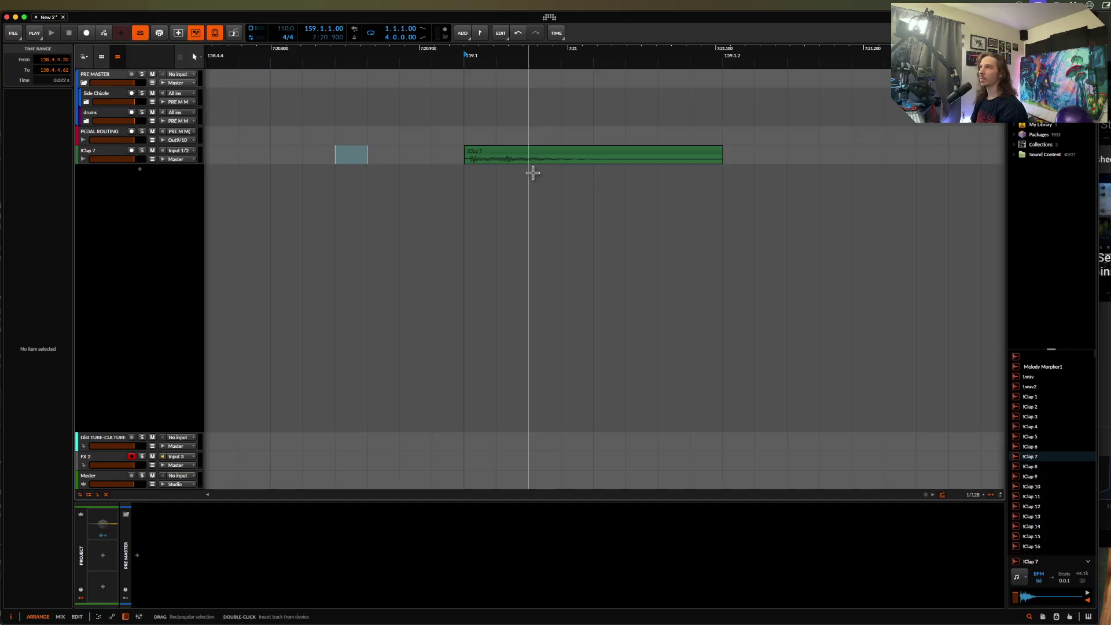
click(505, 157)
drag(496, 158, 395, 155)
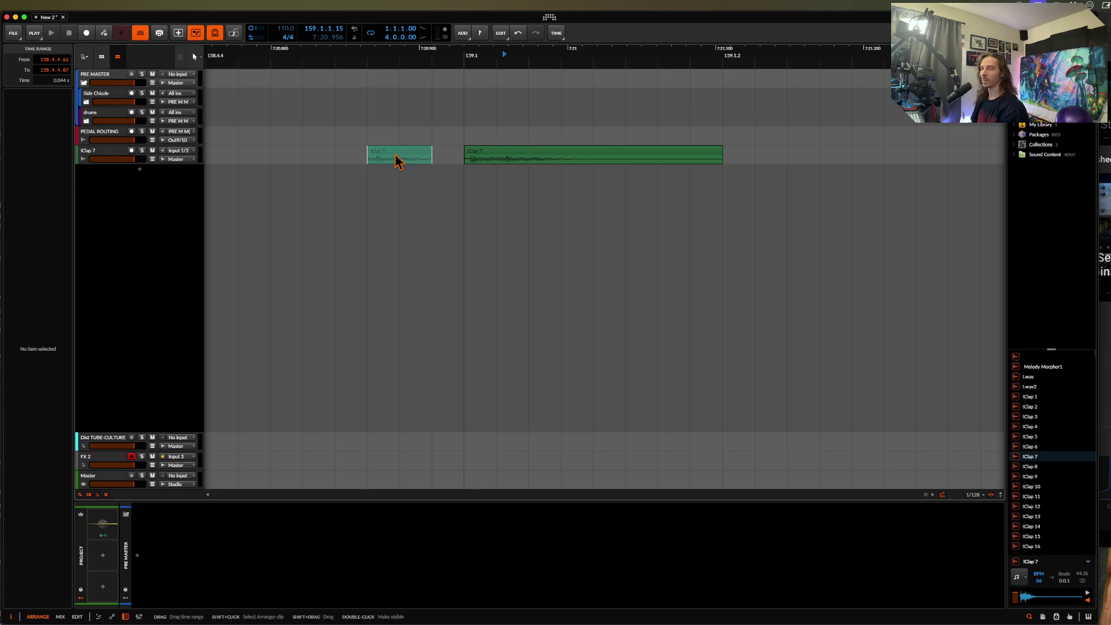
key(super+z)
drag(532, 156, 338, 161)
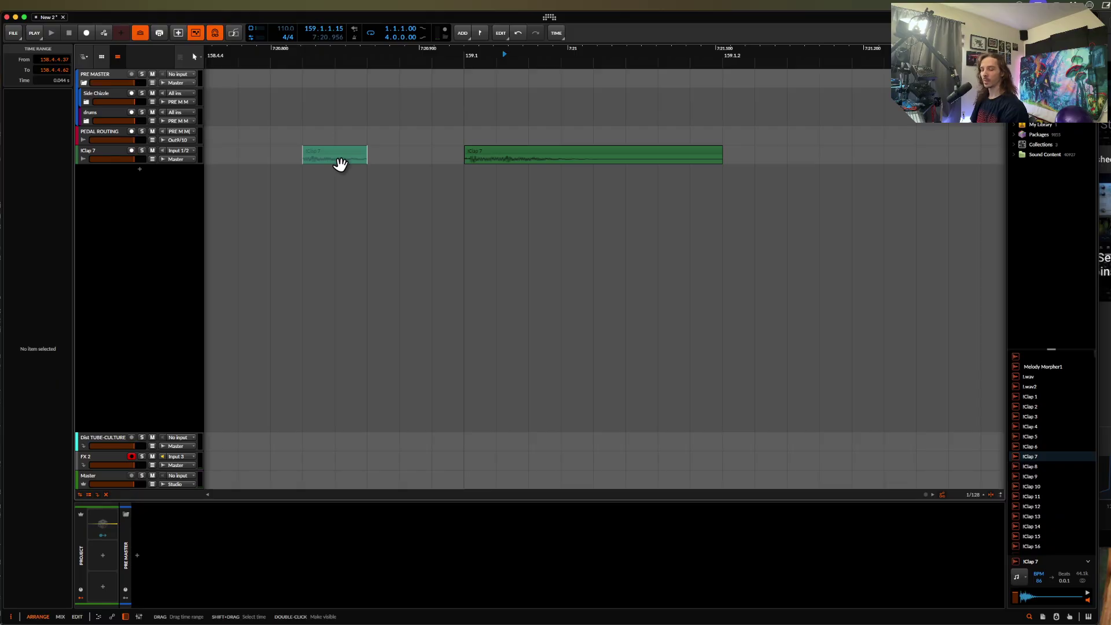
Insert a Filter+ device on the iClap 7 track by searching 'filter'
click(116, 152)
click(137, 556)
text(filter)
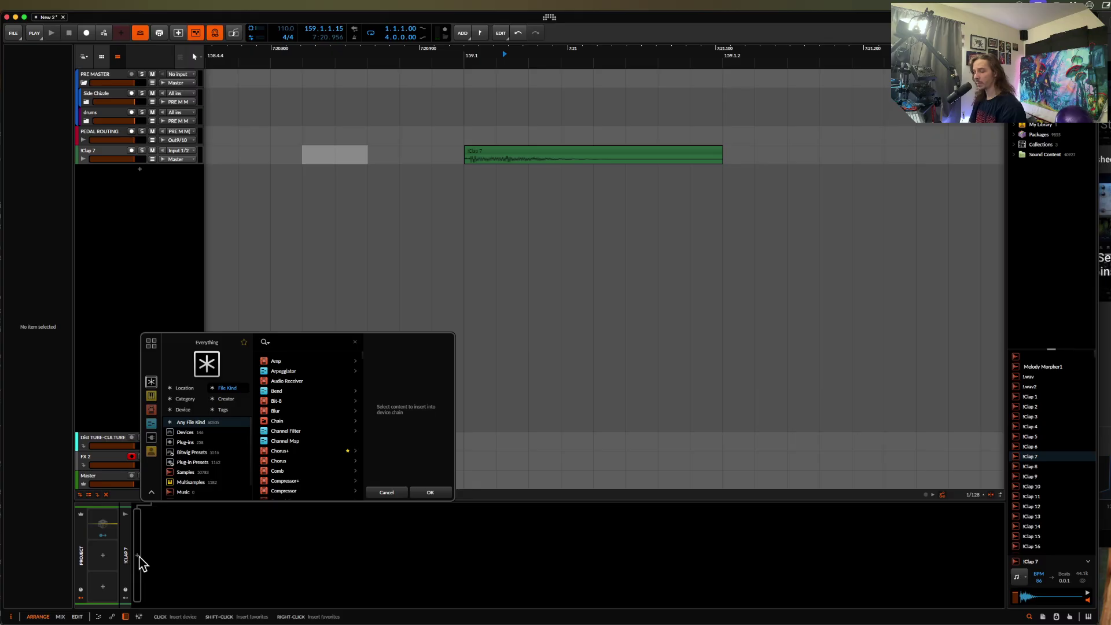
click(292, 361)
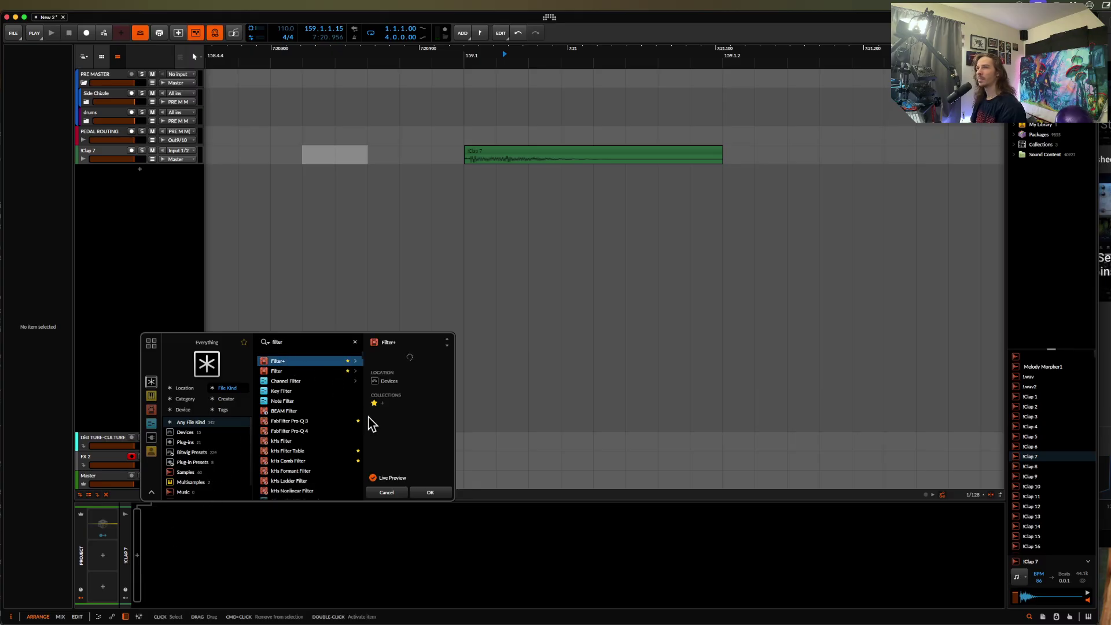
click(442, 493)
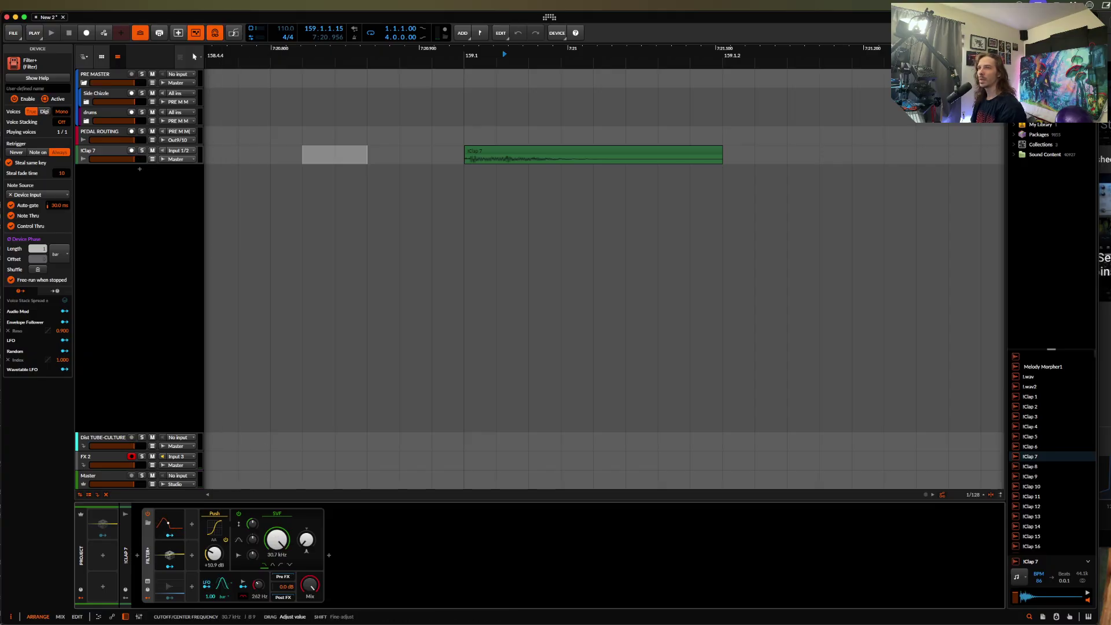
Show the Filter+ cutoff automation lane beneath the iClap 7 track
right_click(278, 544)
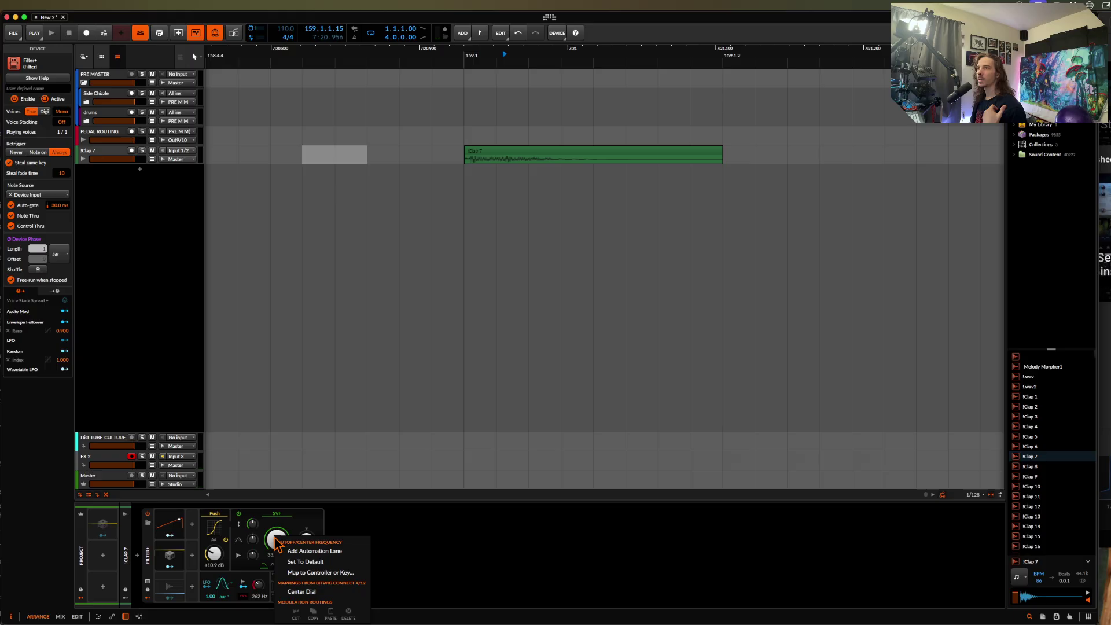
click(275, 522)
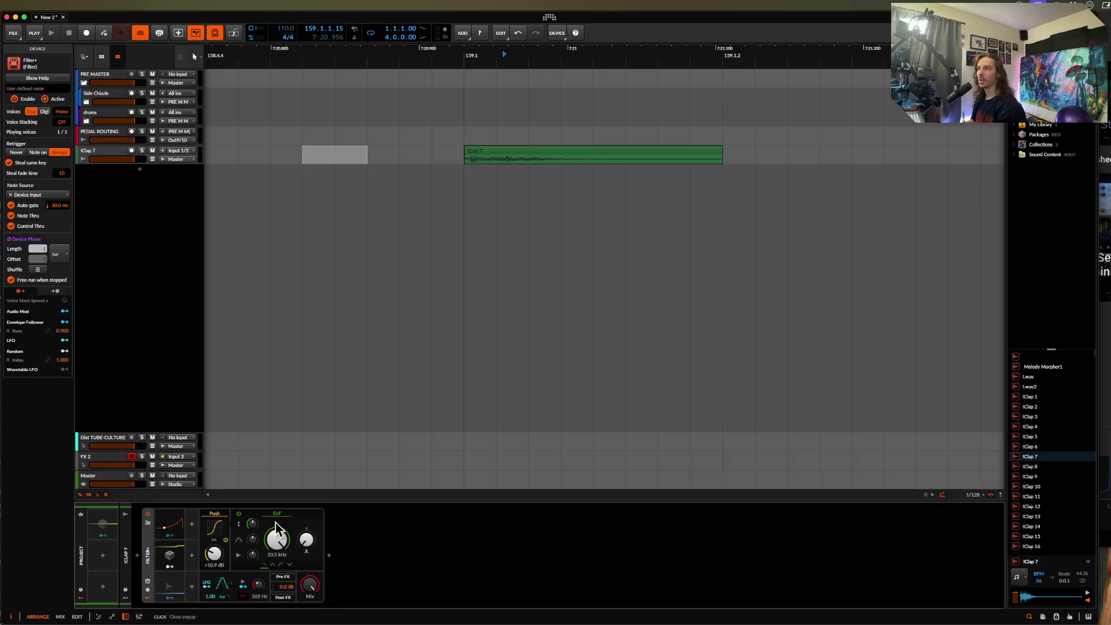
click(153, 159)
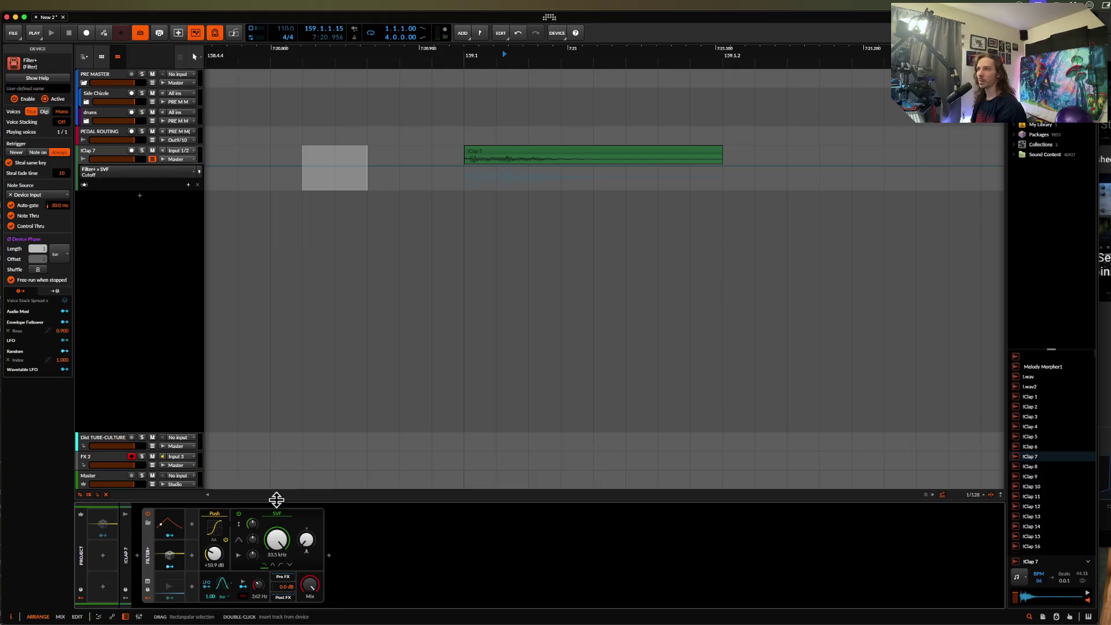
Set the Filter+ cutoff to 19.4 Hz, then 1.14 kHz, toggling the automation lane
drag(276, 541, 276, 602)
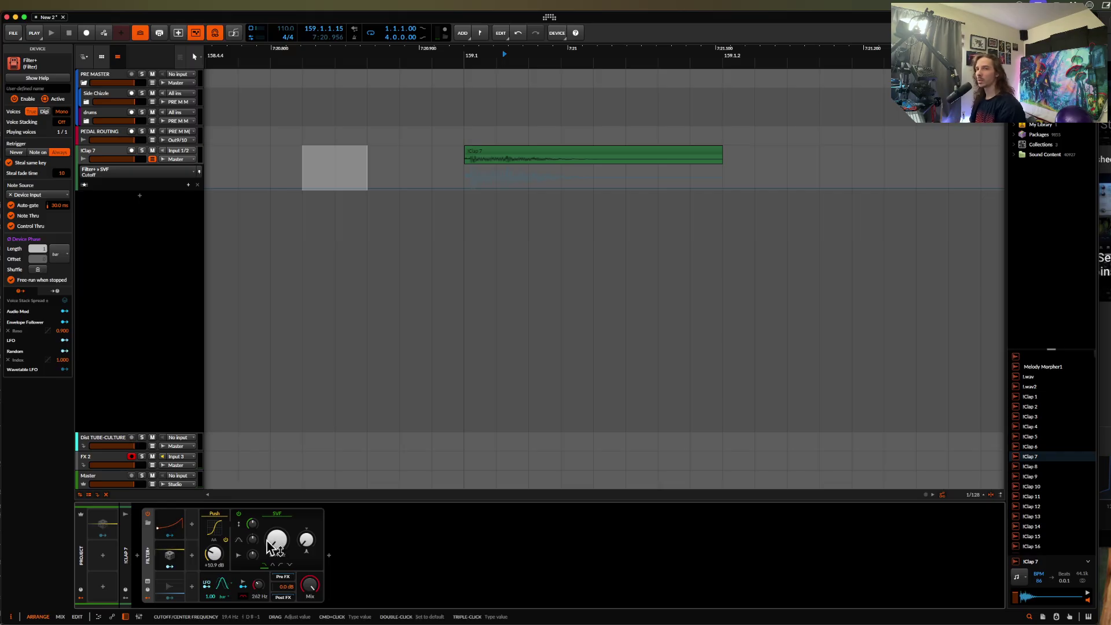
click(153, 159)
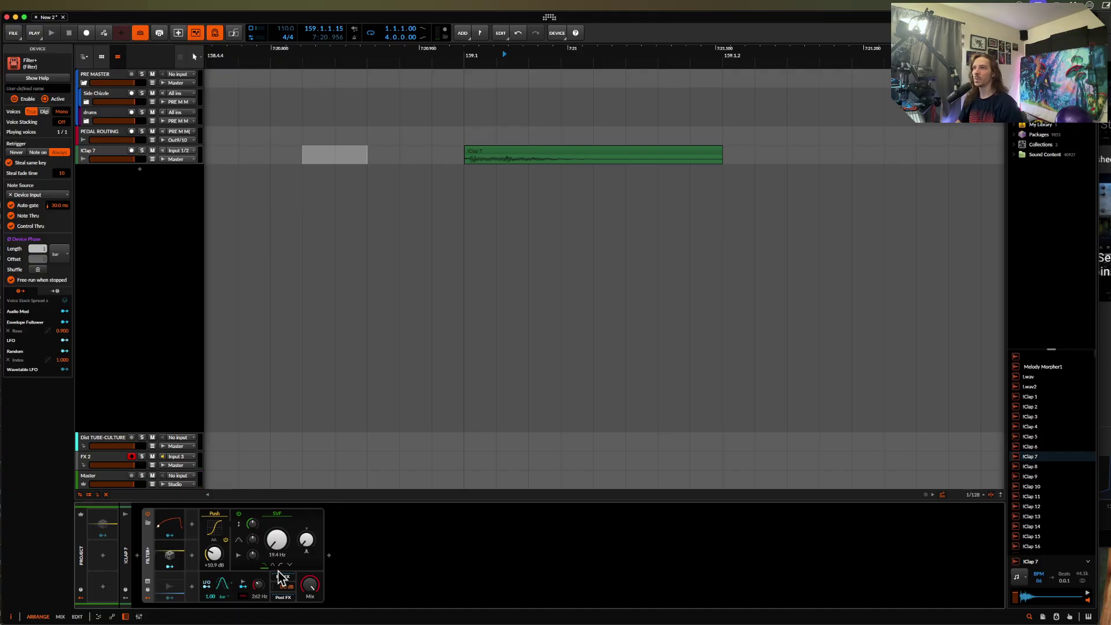
drag(281, 549, 280, 544)
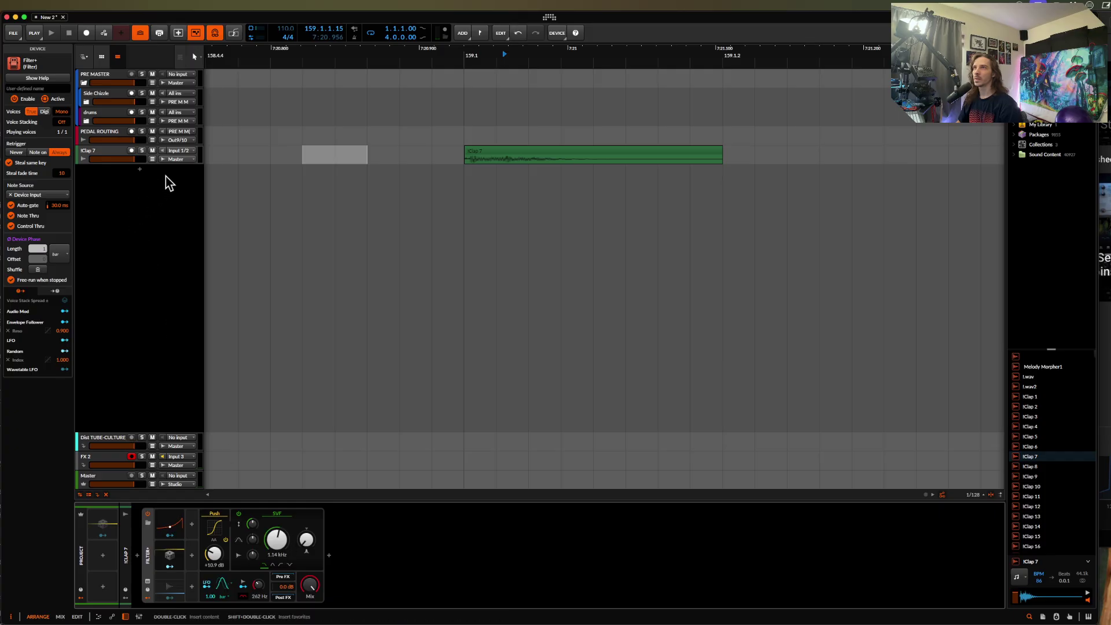
click(151, 159)
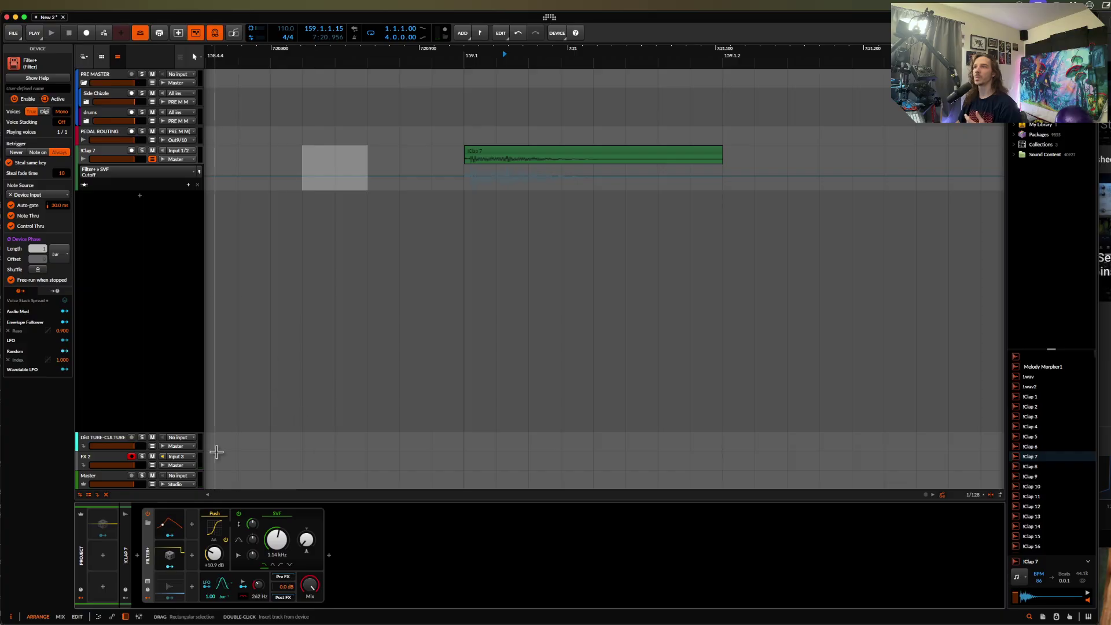
Raise the cutoff to 4.07 kHz, clear the grey selection, and set play position 158.4.4.81
right_click(278, 540)
click(103, 171)
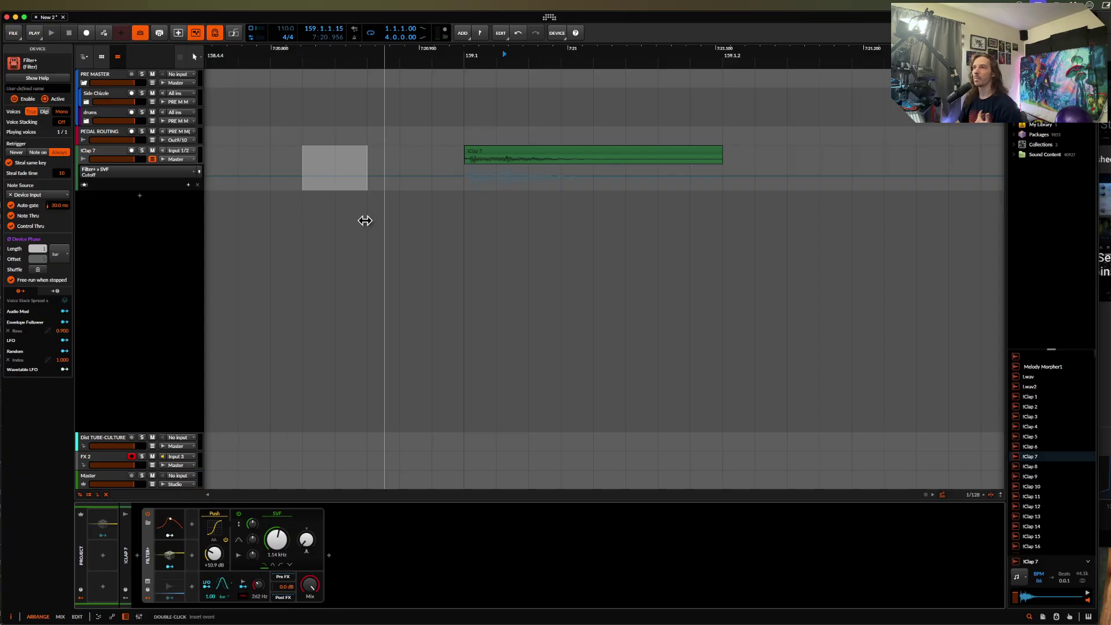
drag(276, 543, 277, 509)
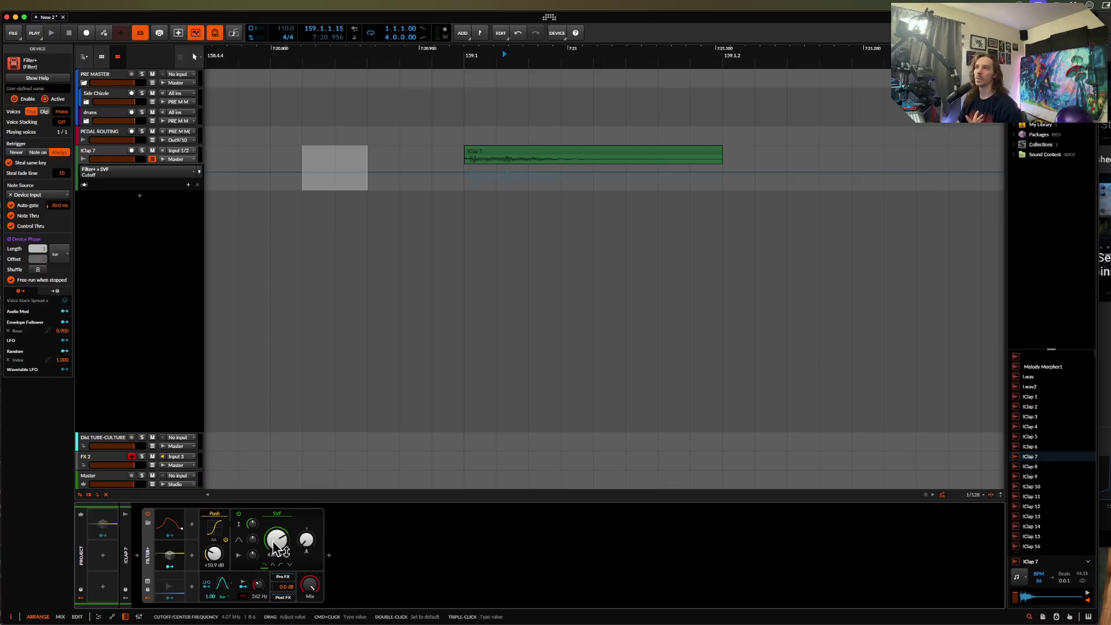
click(416, 185)
click(416, 185)
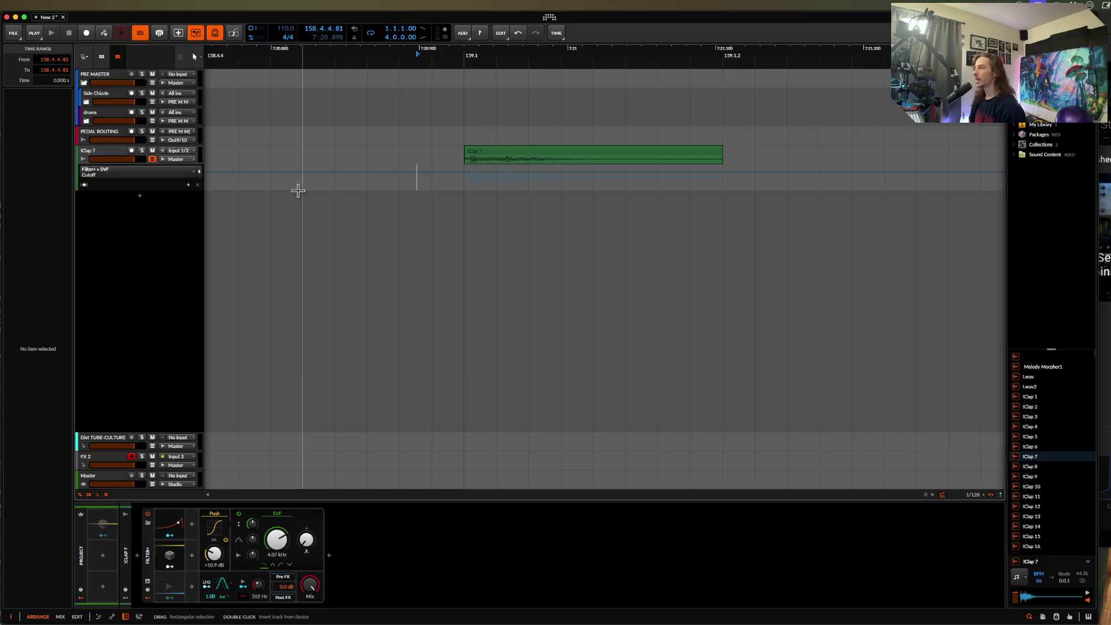
Hide the cutoff lane, move the play position to 159.1.1.00, and show Filter+ settings
click(152, 160)
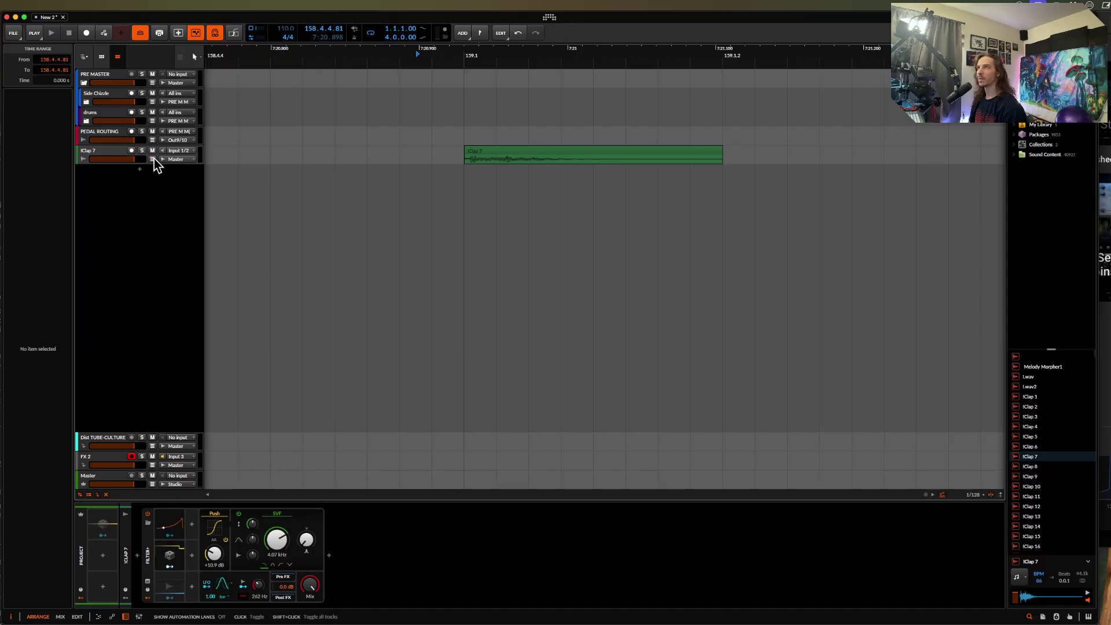
click(466, 161)
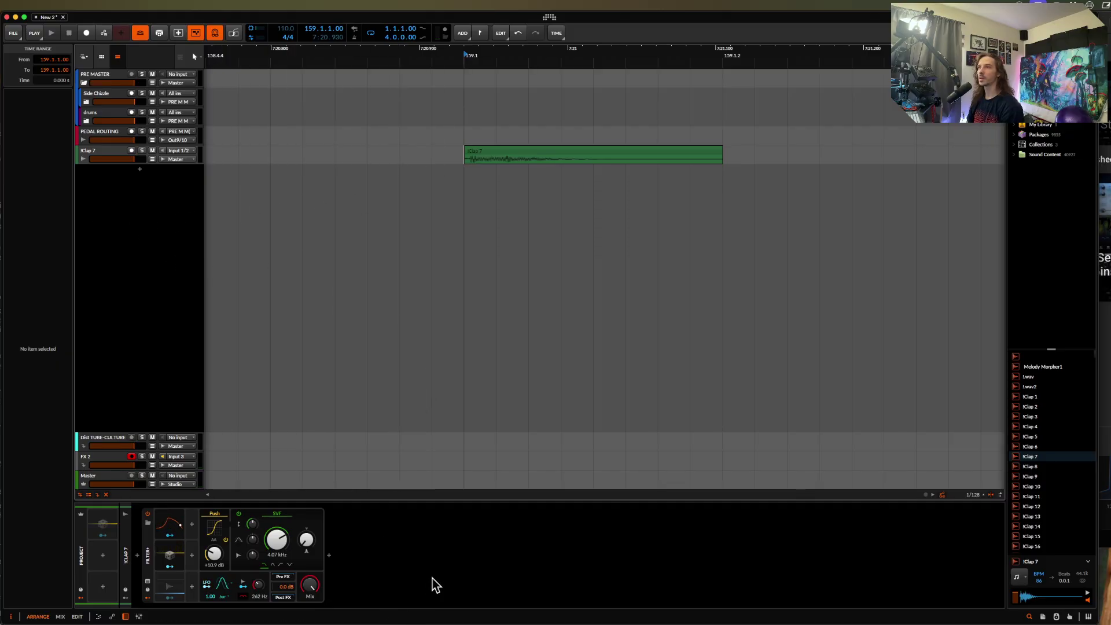
click(441, 549)
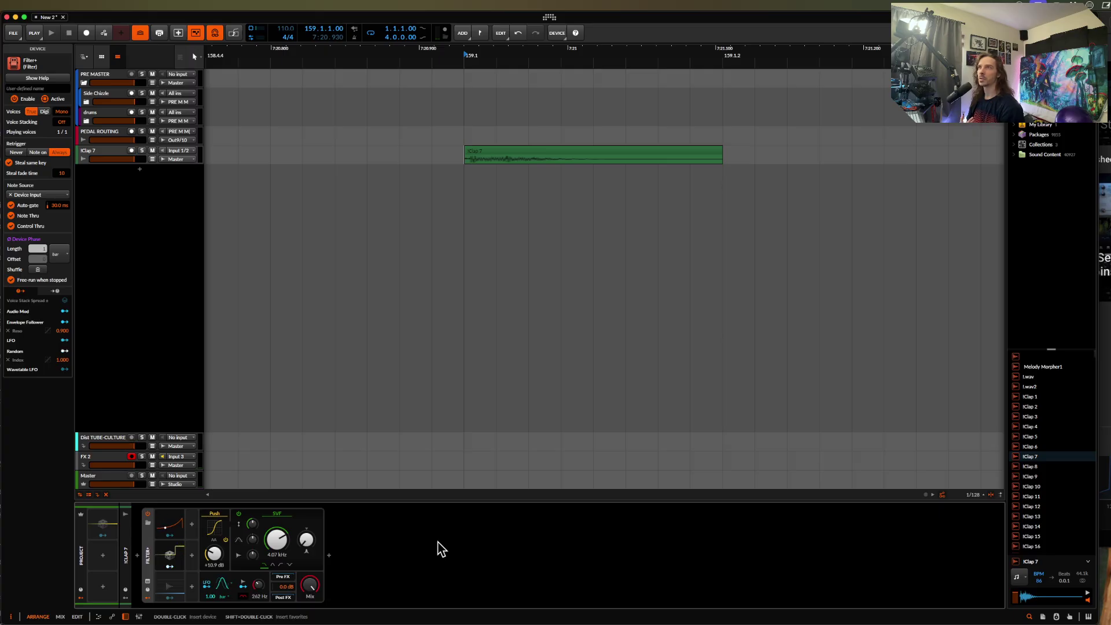
scroll(438, 275, down, 5)
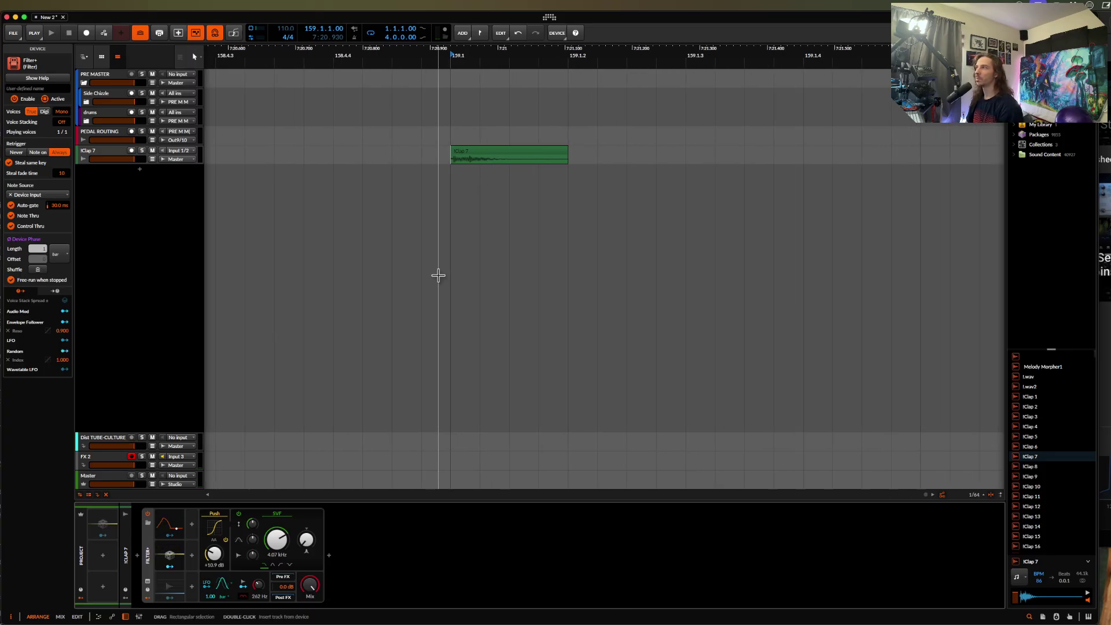